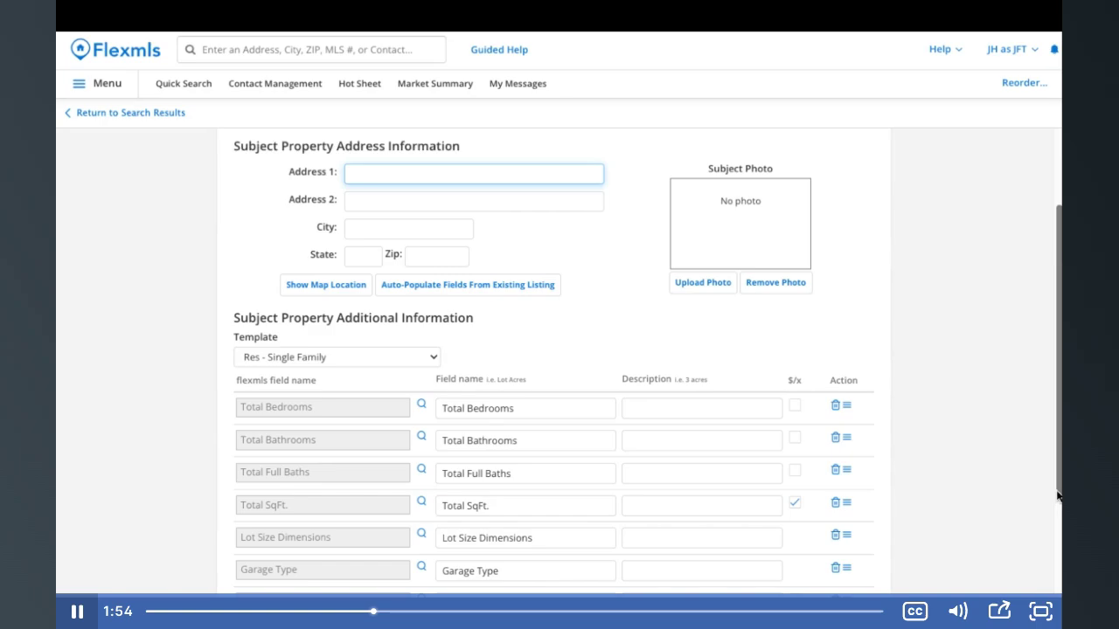
click(514, 300)
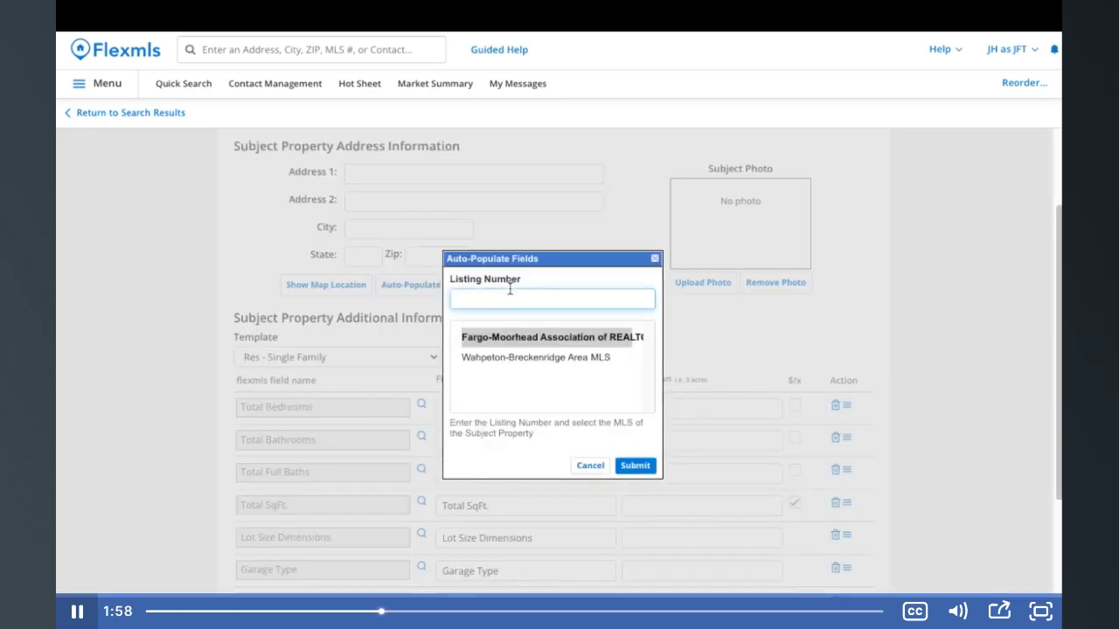
text(21-)
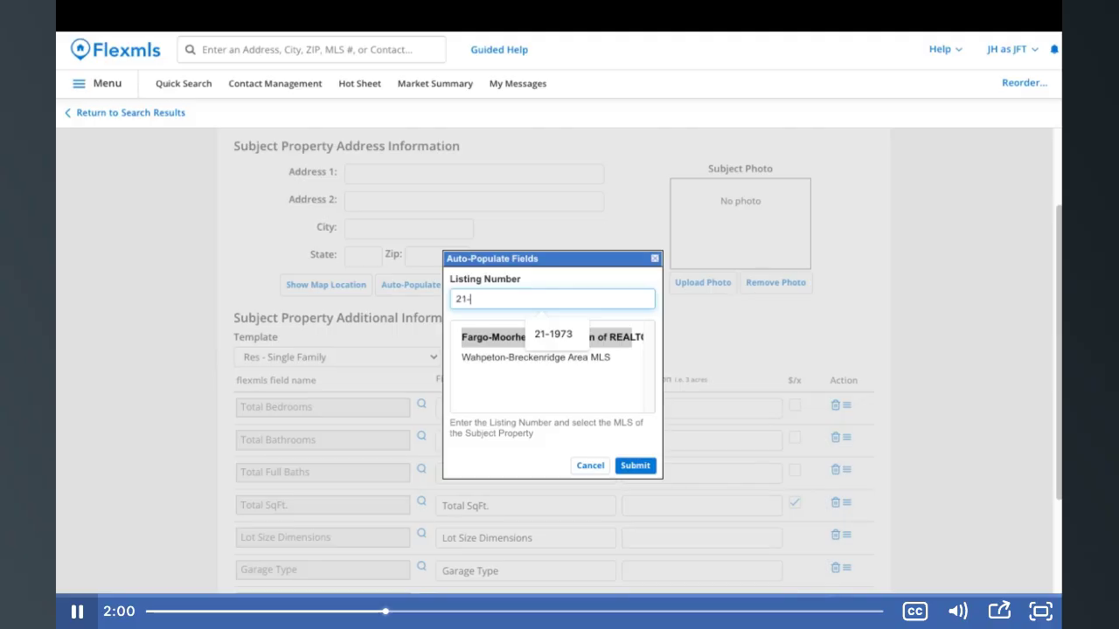
text(2229)
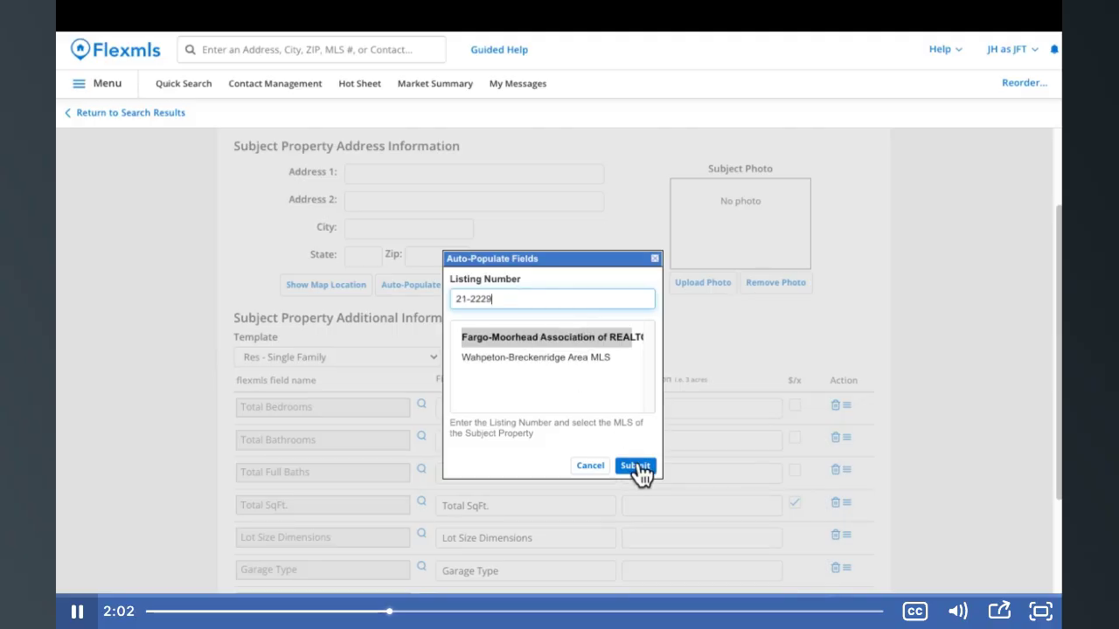
click(639, 470)
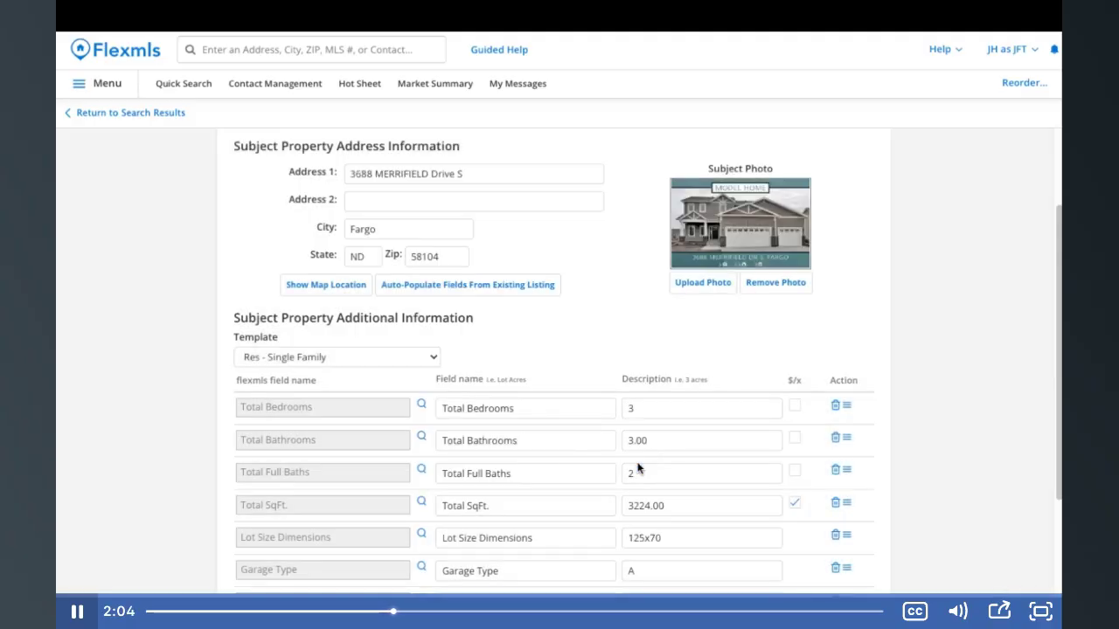
scroll(638, 463, down, 3)
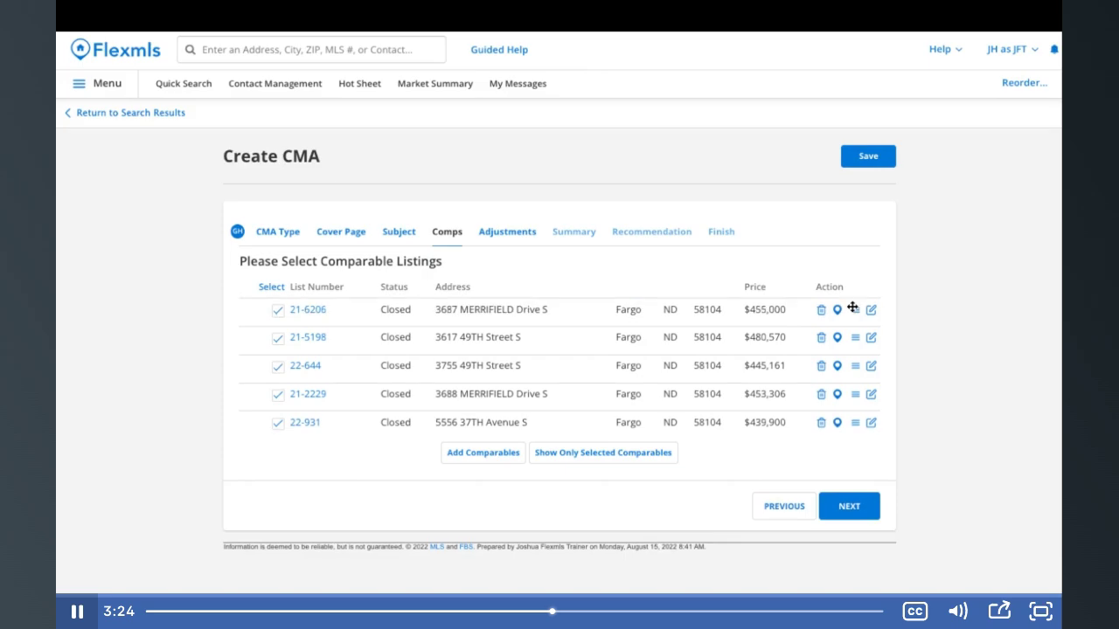
Advance the CMA from the Comps step to the Adjustments step
click(848, 506)
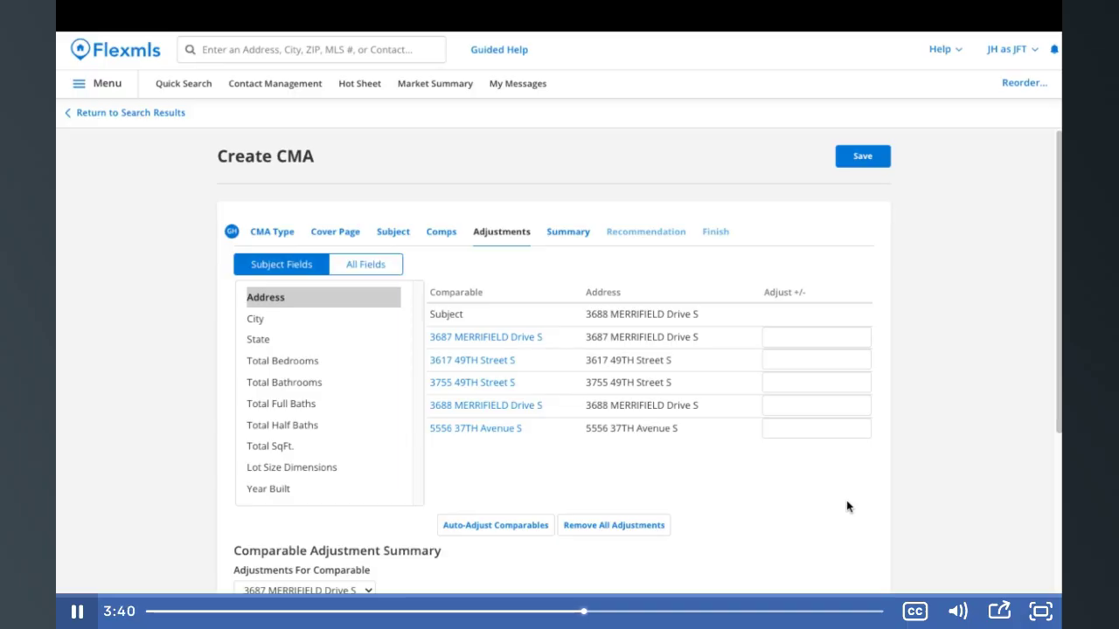
click(301, 368)
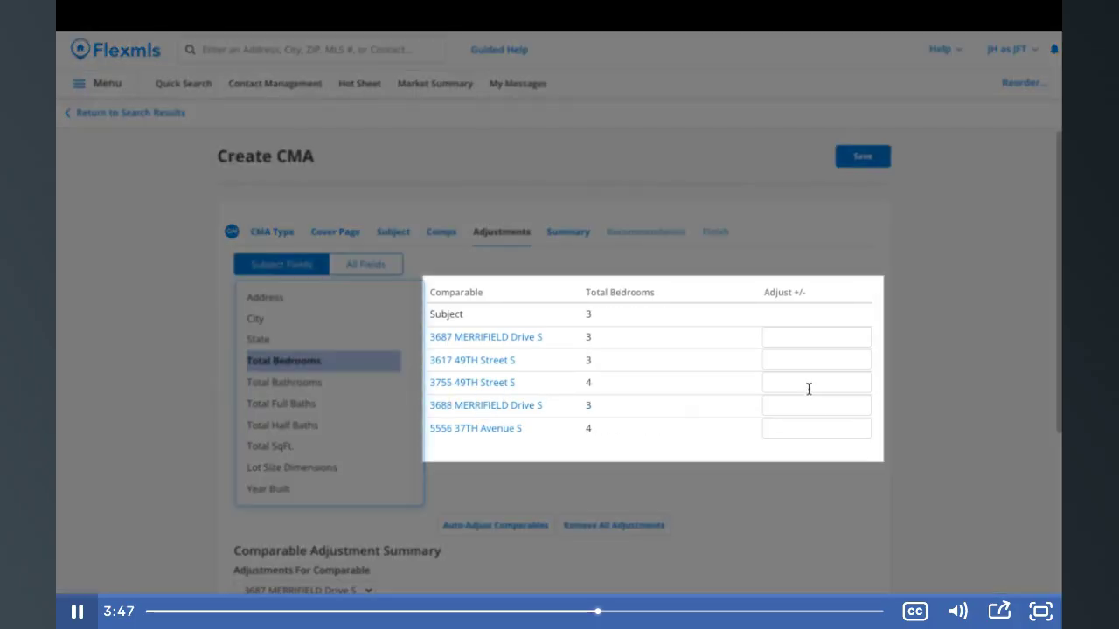
click(809, 389)
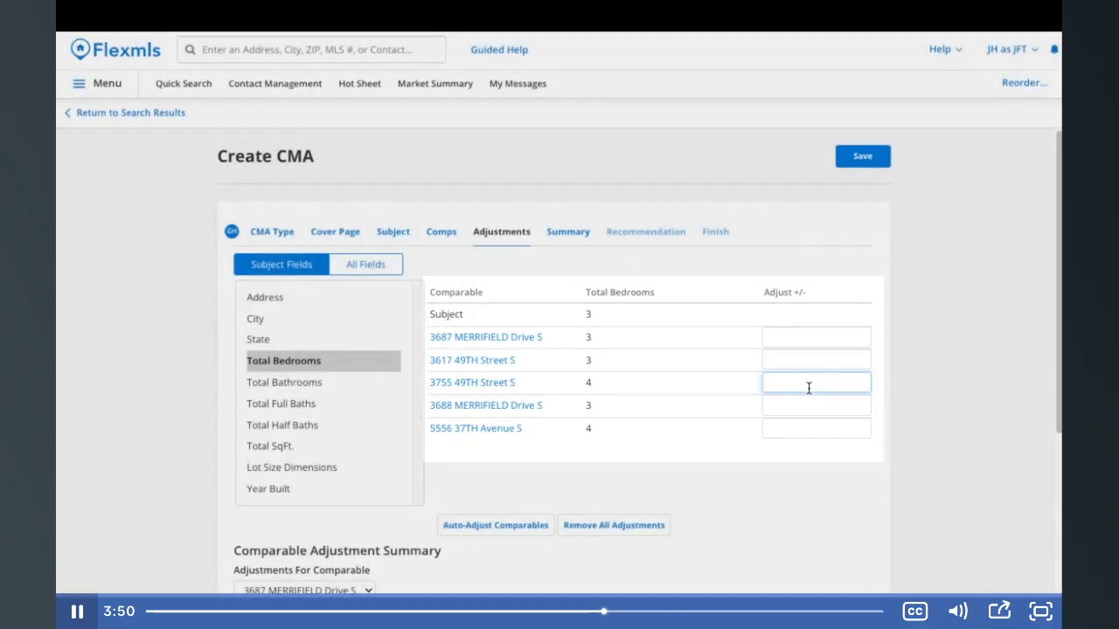
text(-10000)
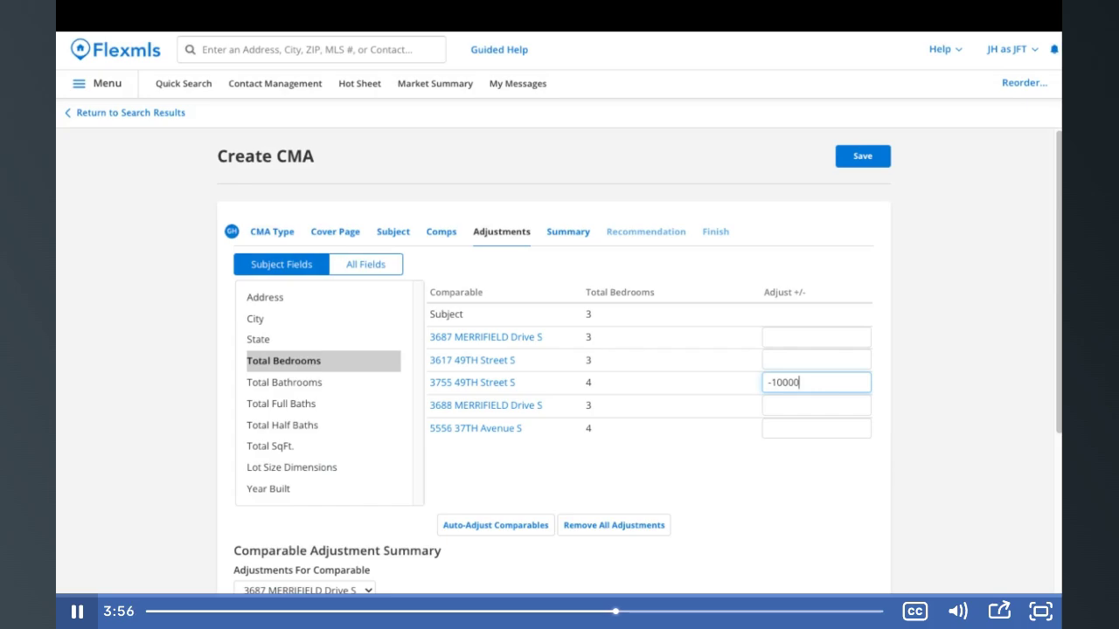
double_click(796, 383)
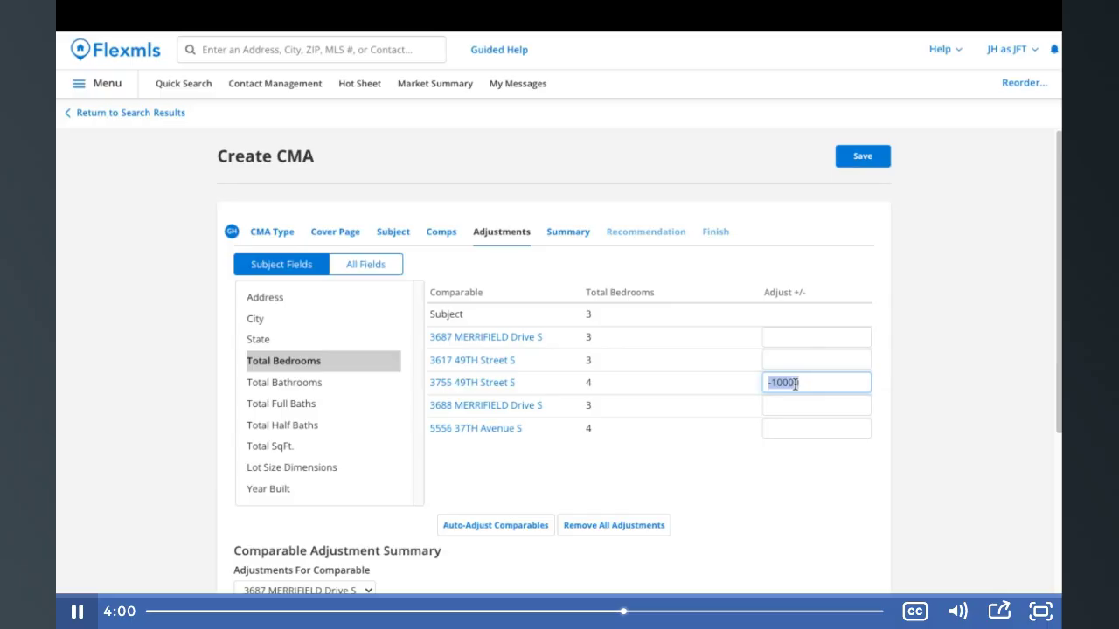
key(BackSpace)
key(BackSpace)
Remove all adjustments from every comparable
click(621, 524)
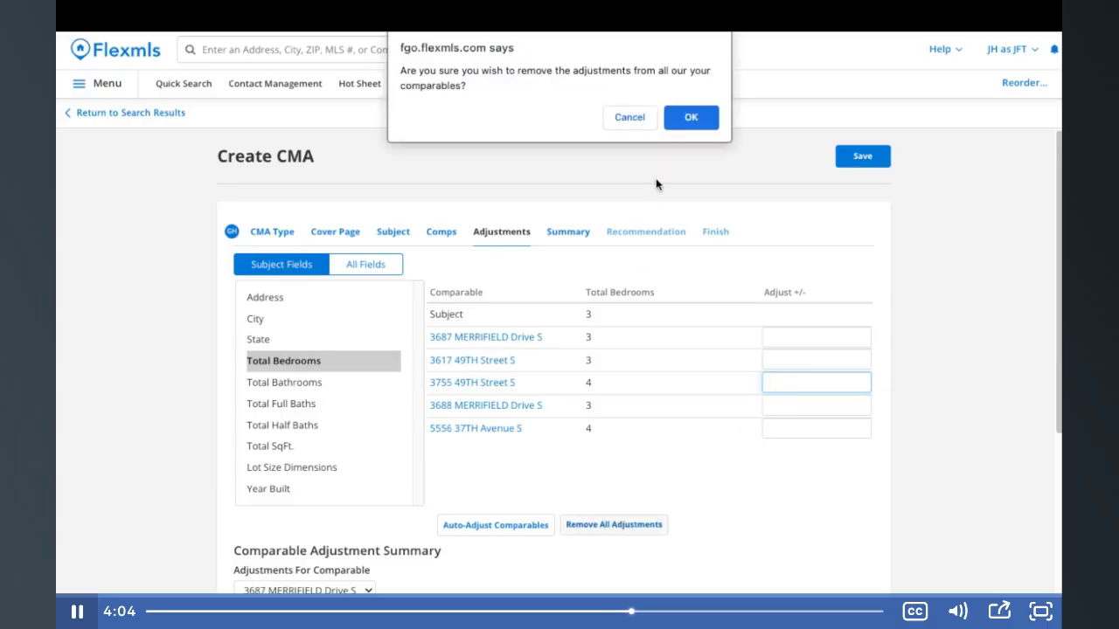
click(693, 127)
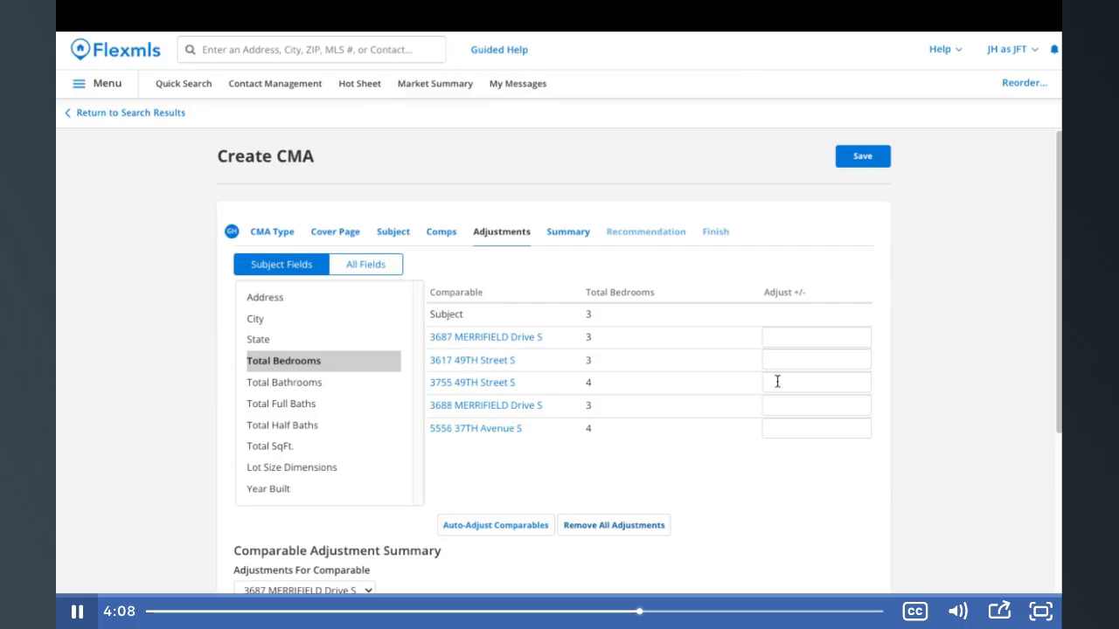
scroll(778, 382, down, 3)
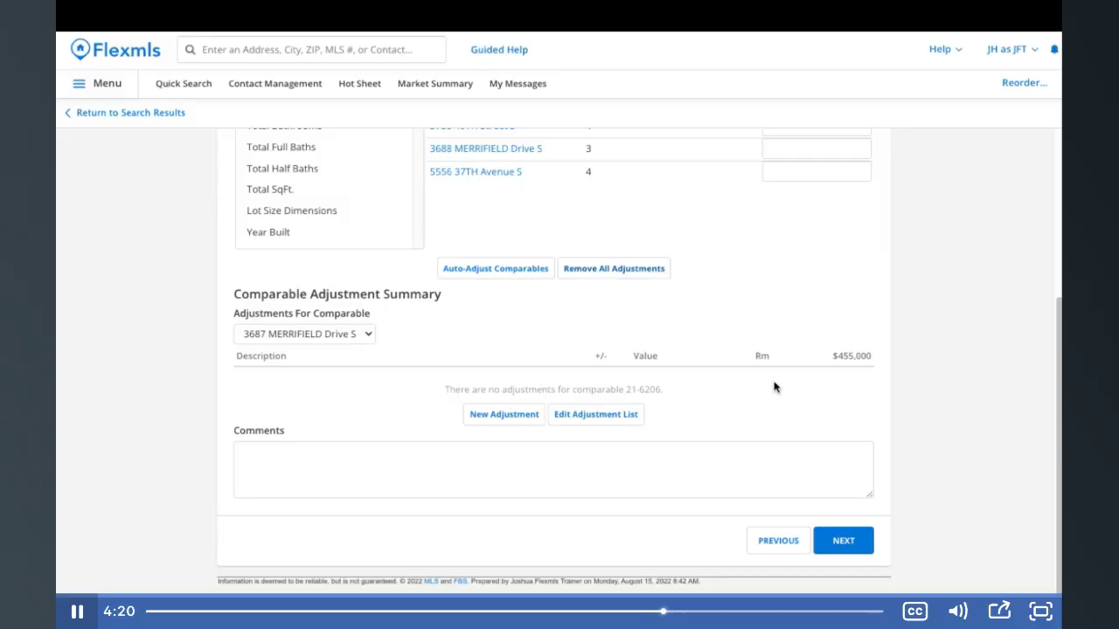
Add a Residential automatic adjustment of +10000 per Total Bedroom, then return to the CMA
click(599, 418)
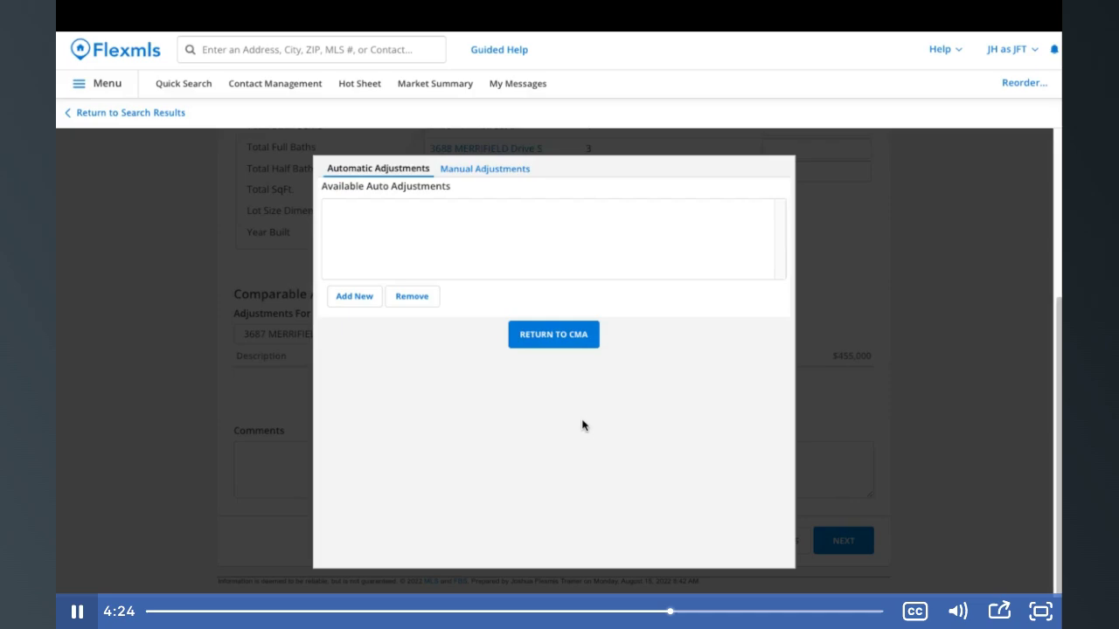
click(370, 298)
click(404, 363)
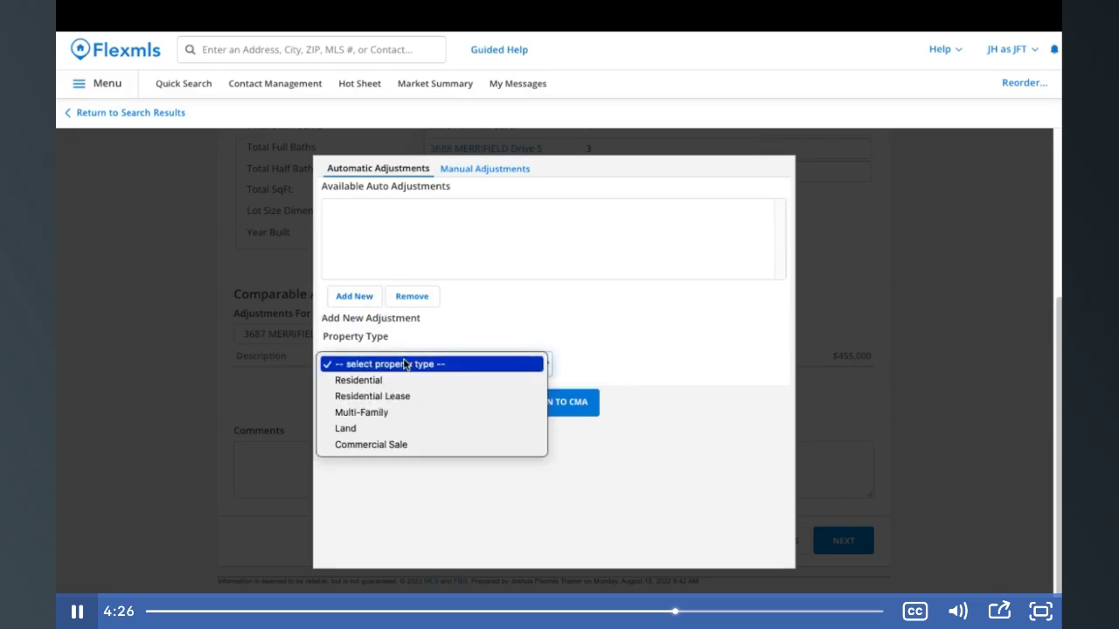
click(406, 380)
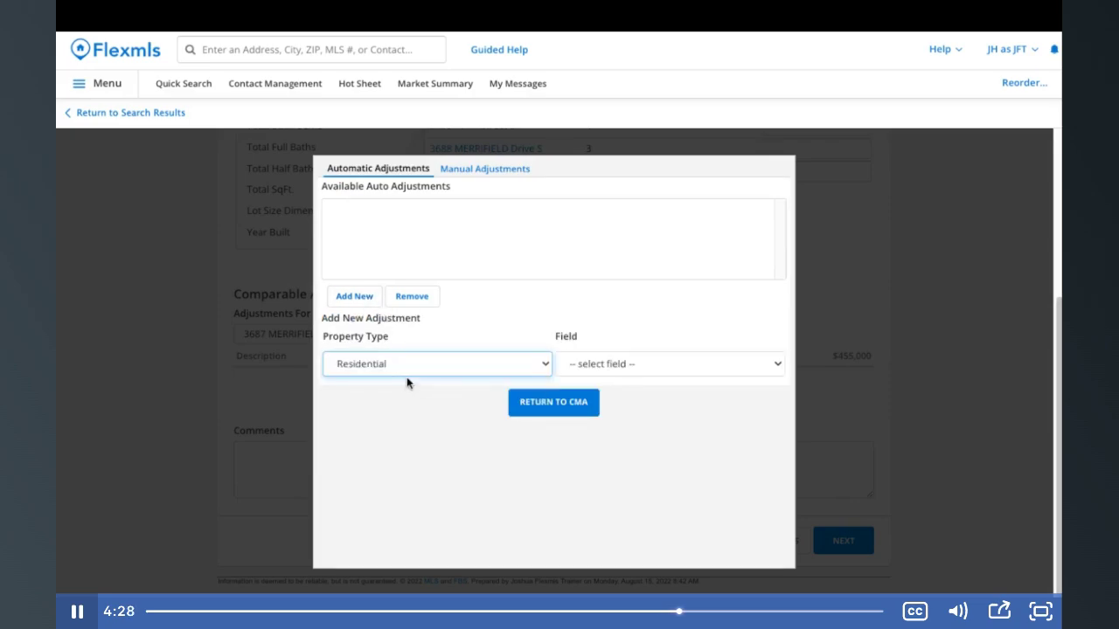
click(633, 368)
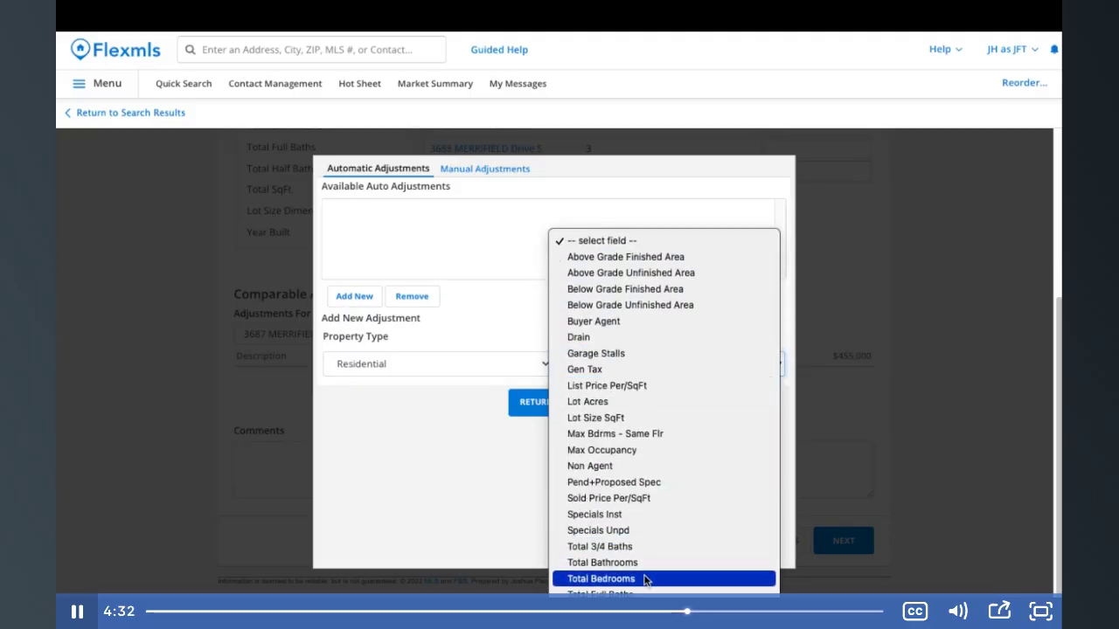
click(645, 578)
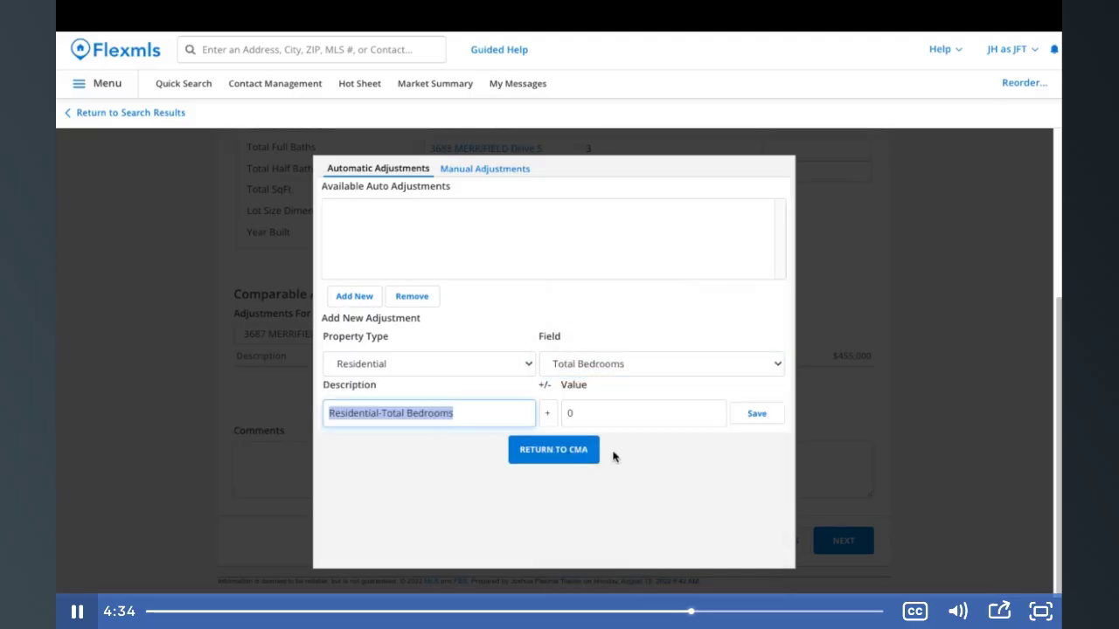
click(577, 416)
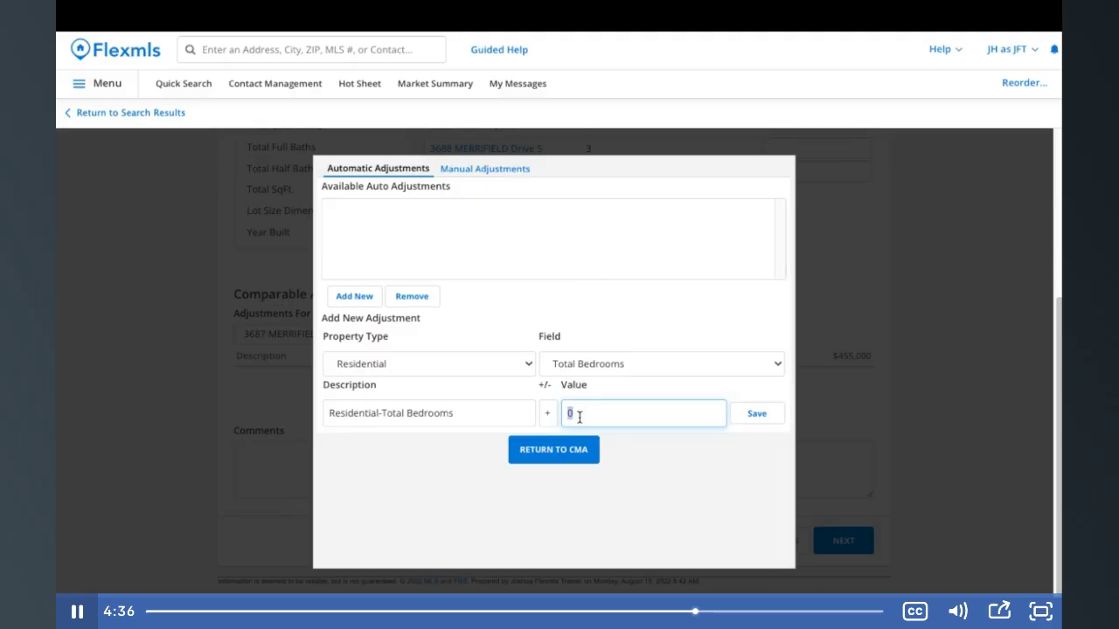
text(10000)
click(754, 416)
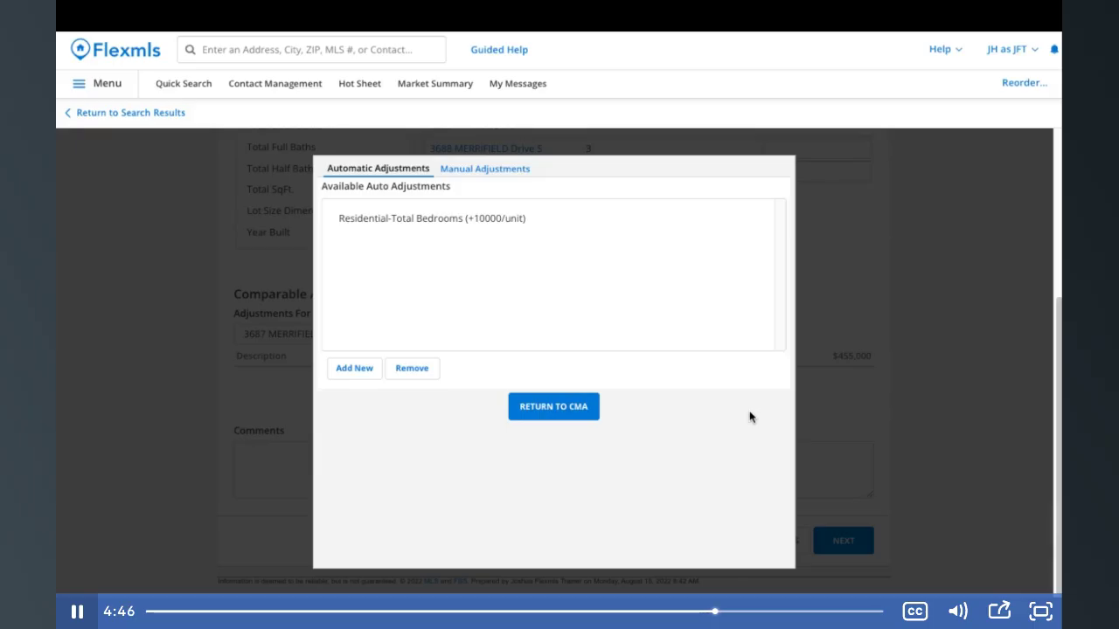
click(557, 413)
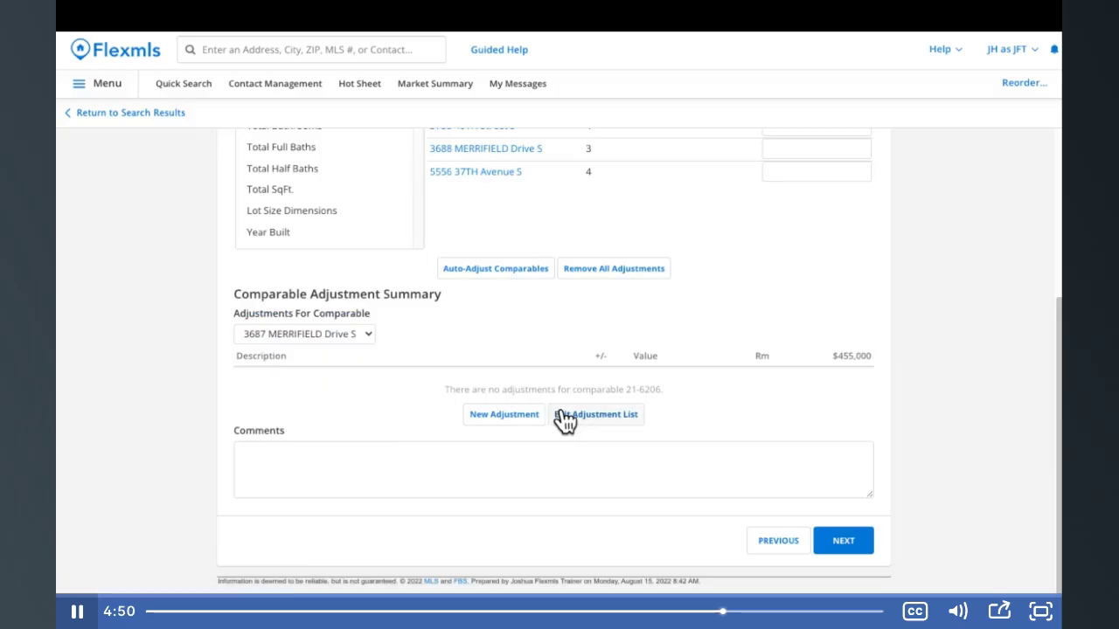
Auto-adjust the comparables, adding -10000 bedroom adjustments to the two 4-bedroom homes
scroll(564, 420, up, 3)
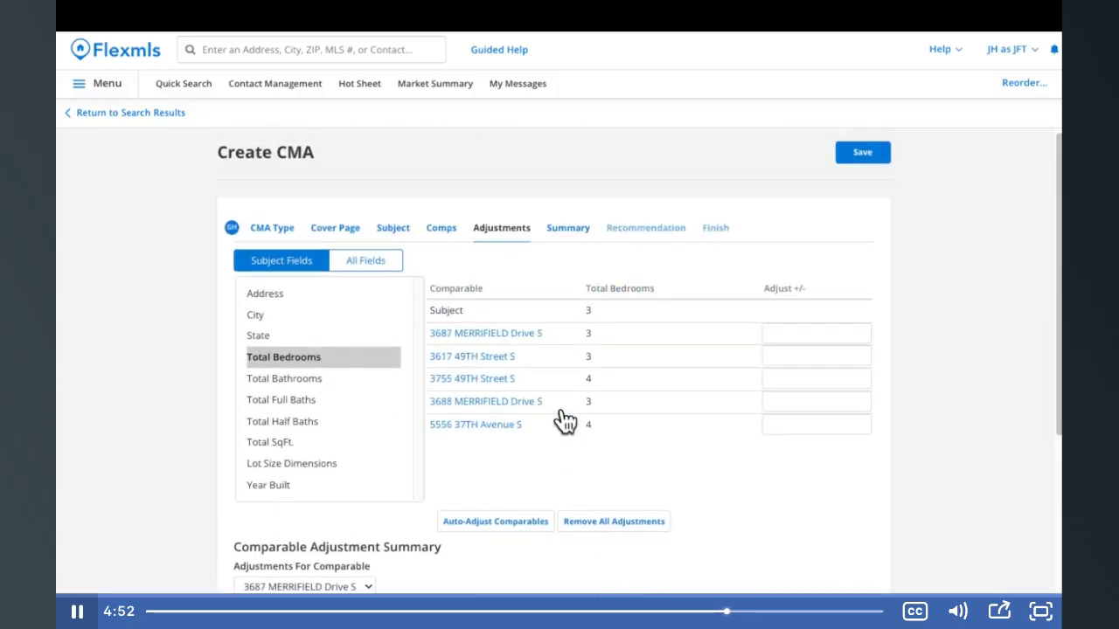
click(501, 523)
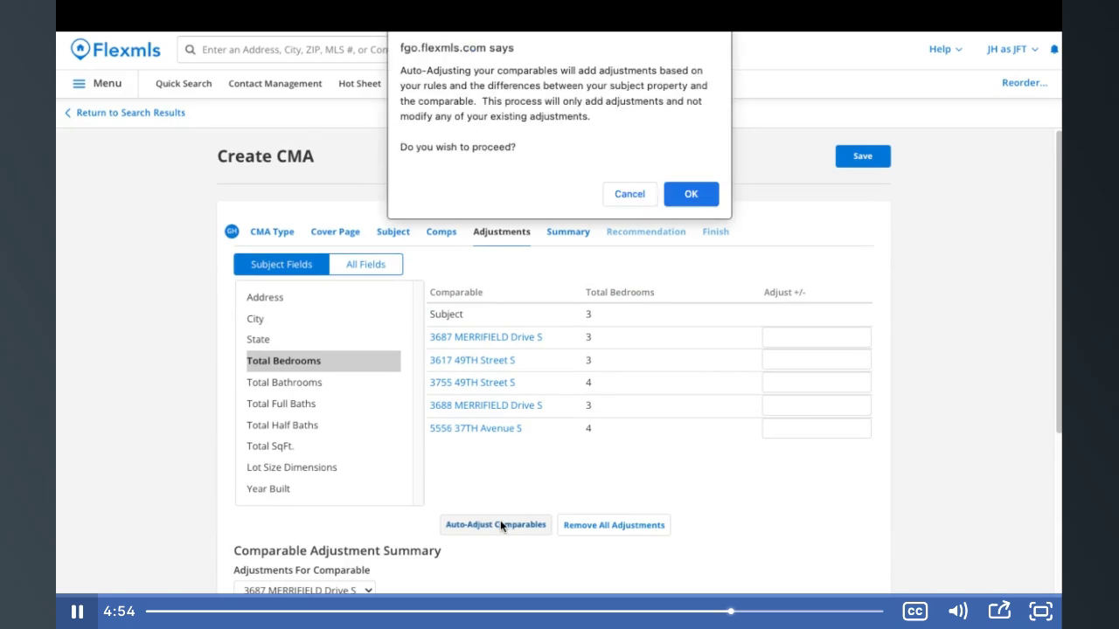
click(699, 197)
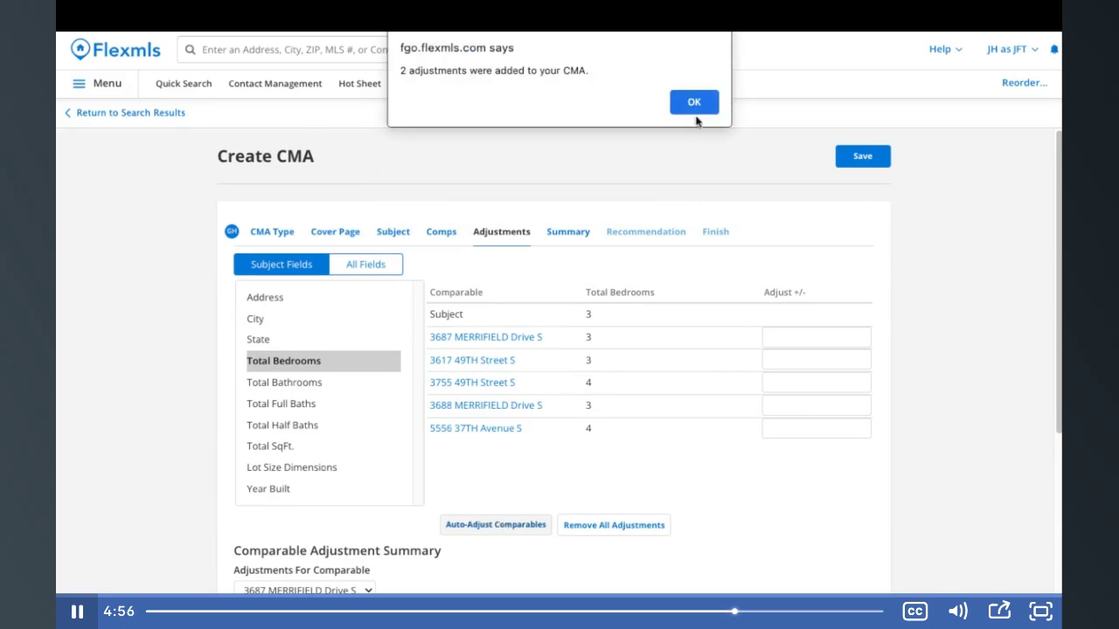
click(695, 103)
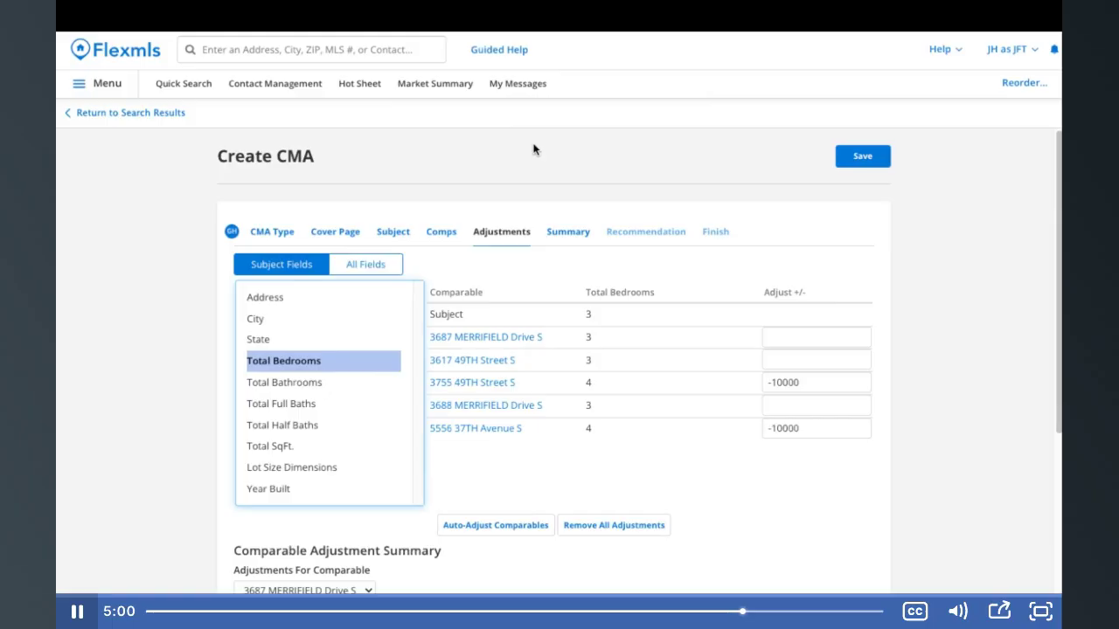
Review the Summary price analysis tables and continue to the Recommendation step
click(567, 236)
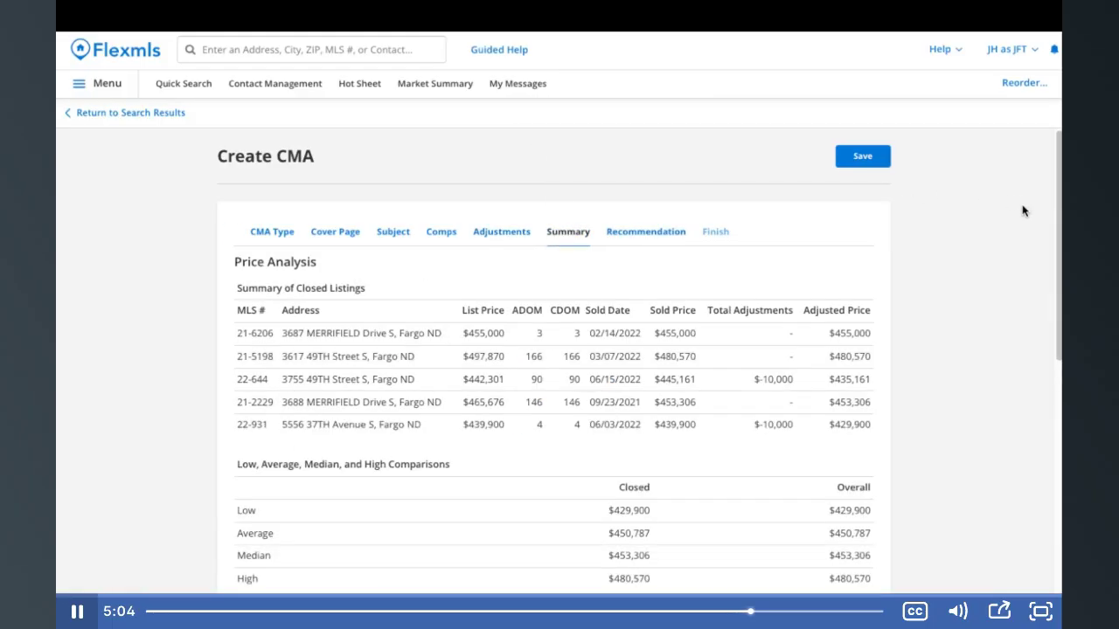
scroll(1018, 252, down, 5)
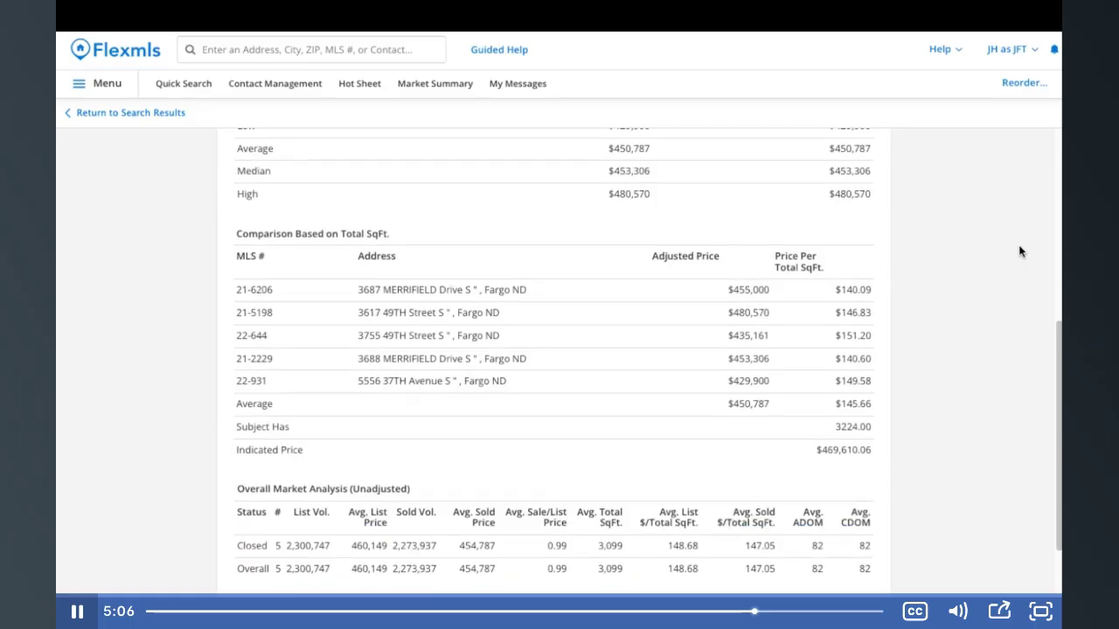
scroll(1018, 252, down, 1)
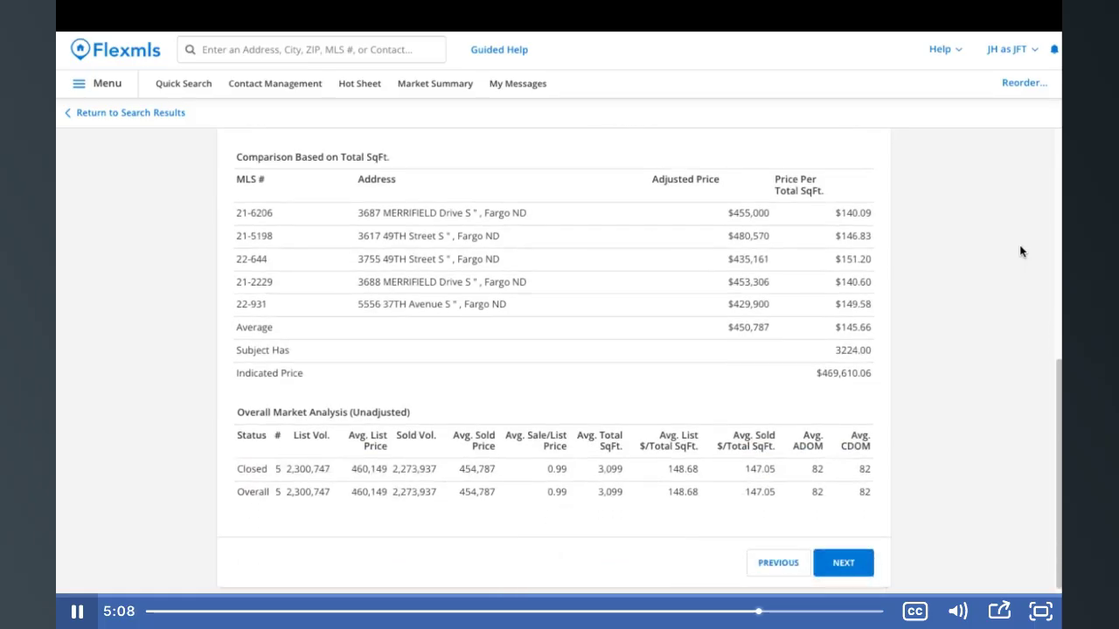
click(865, 564)
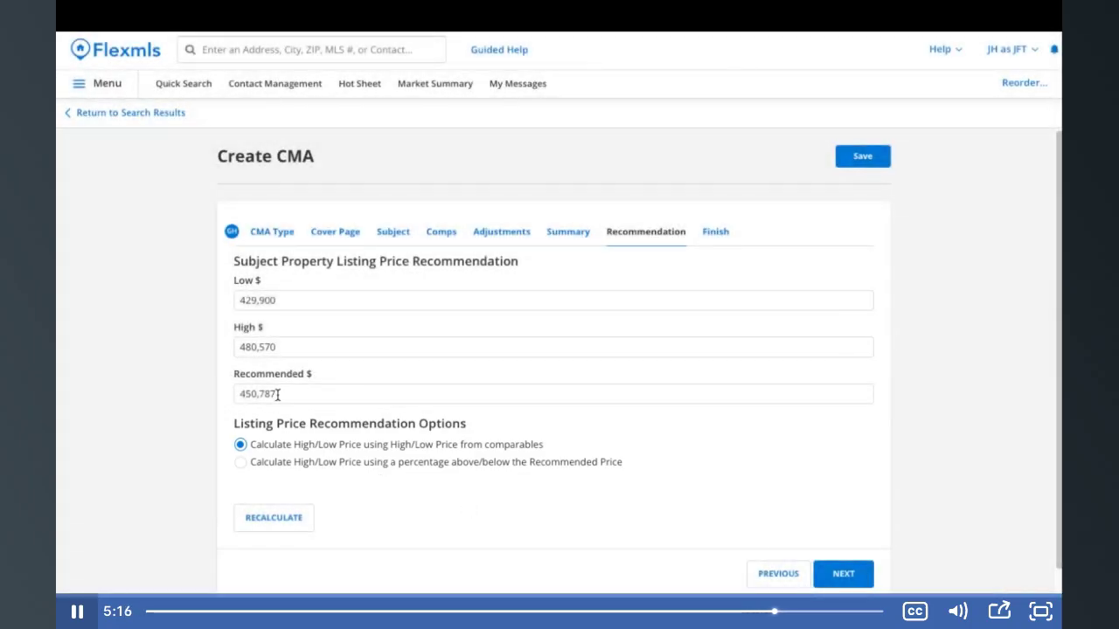
Change the recommended listing price from $450,787 to $450,000 and continue to Finish
drag(278, 395, 260, 395)
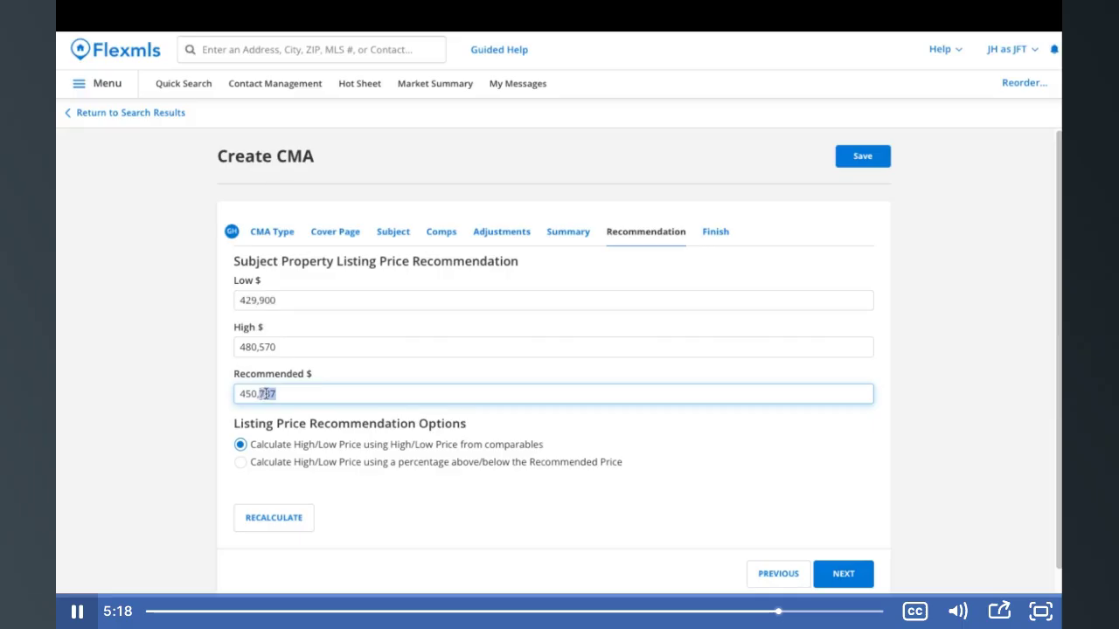
text(000)
click(835, 577)
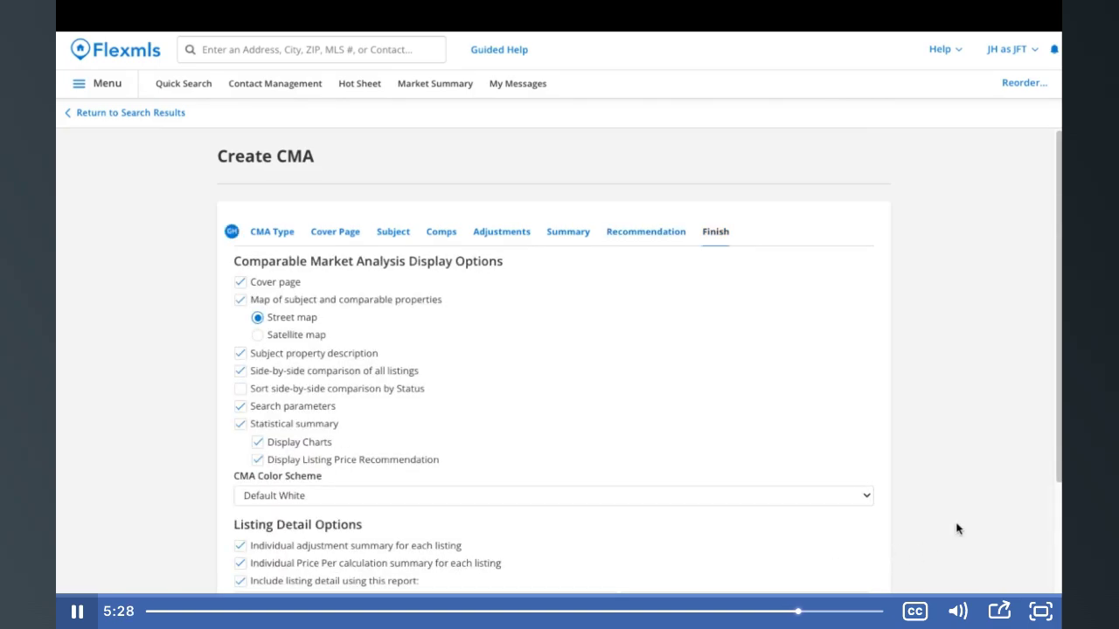
scroll(957, 529, down, 3)
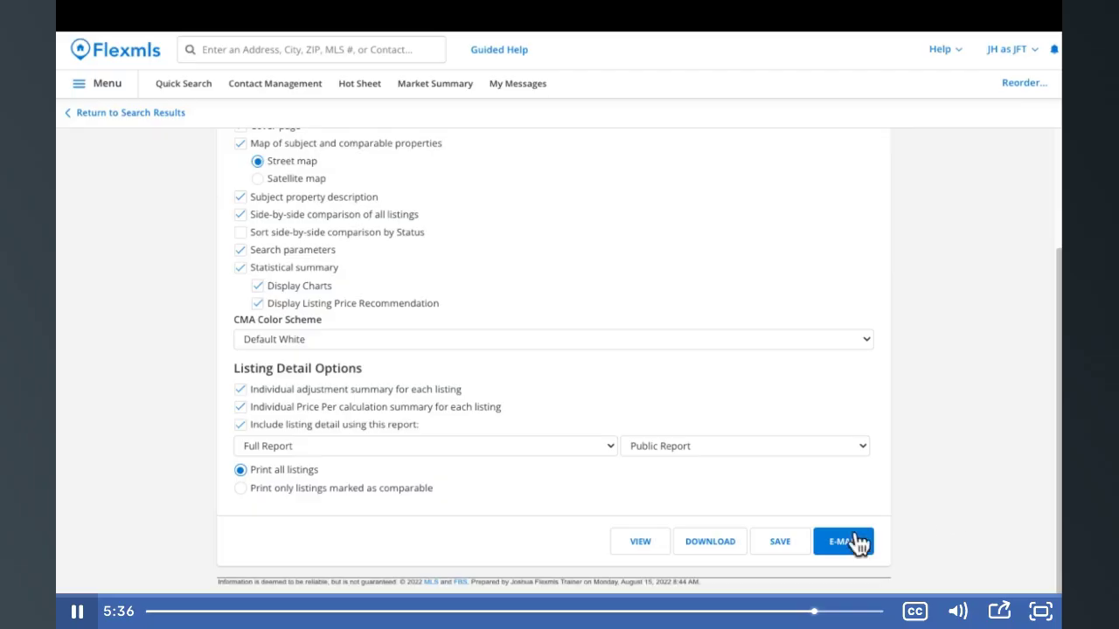
click(639, 544)
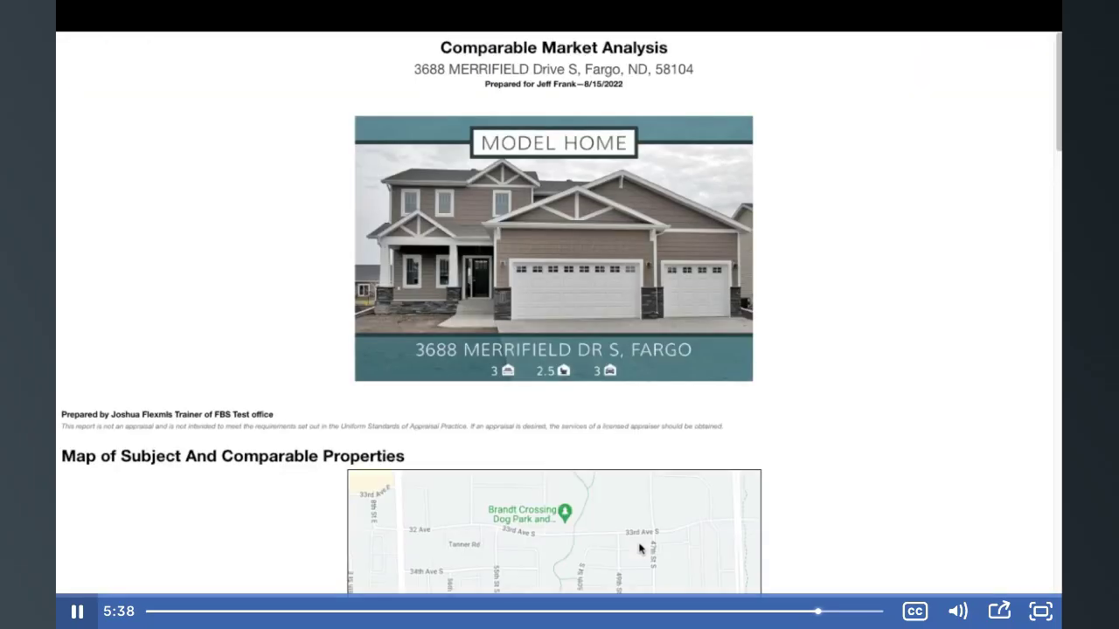
scroll(639, 543, down, 5)
scroll(639, 548, down, 15)
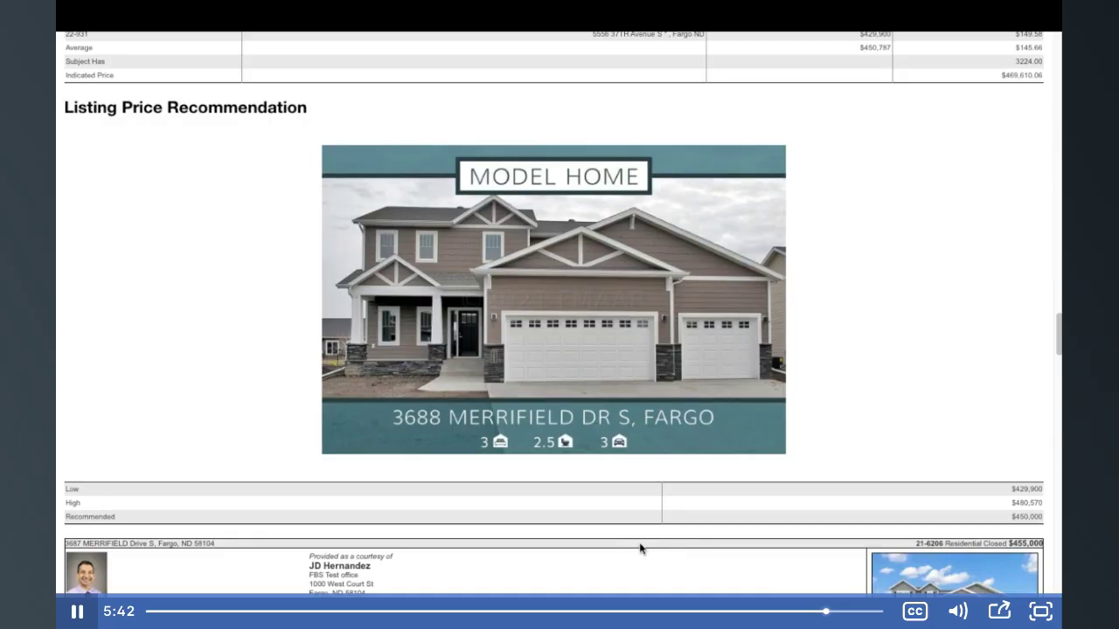
click(299, 17)
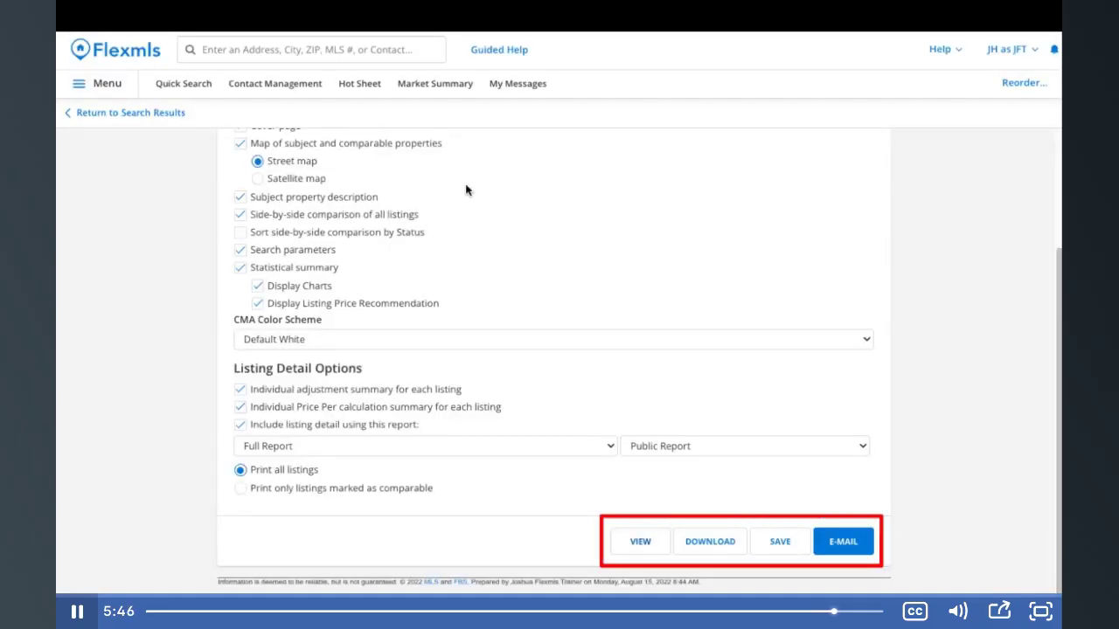
click(760, 546)
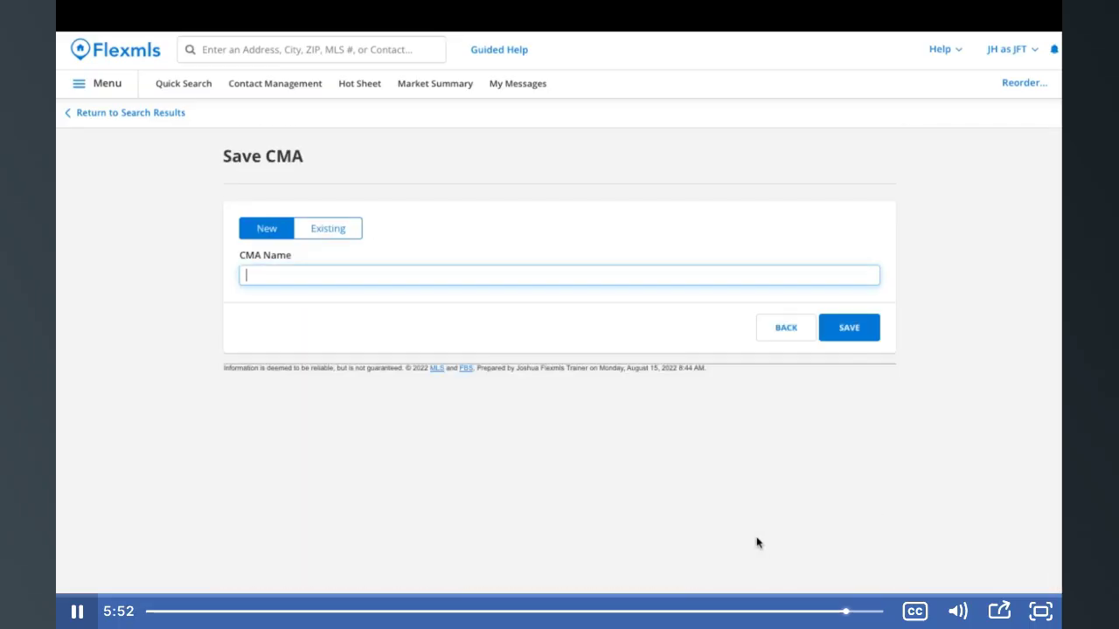
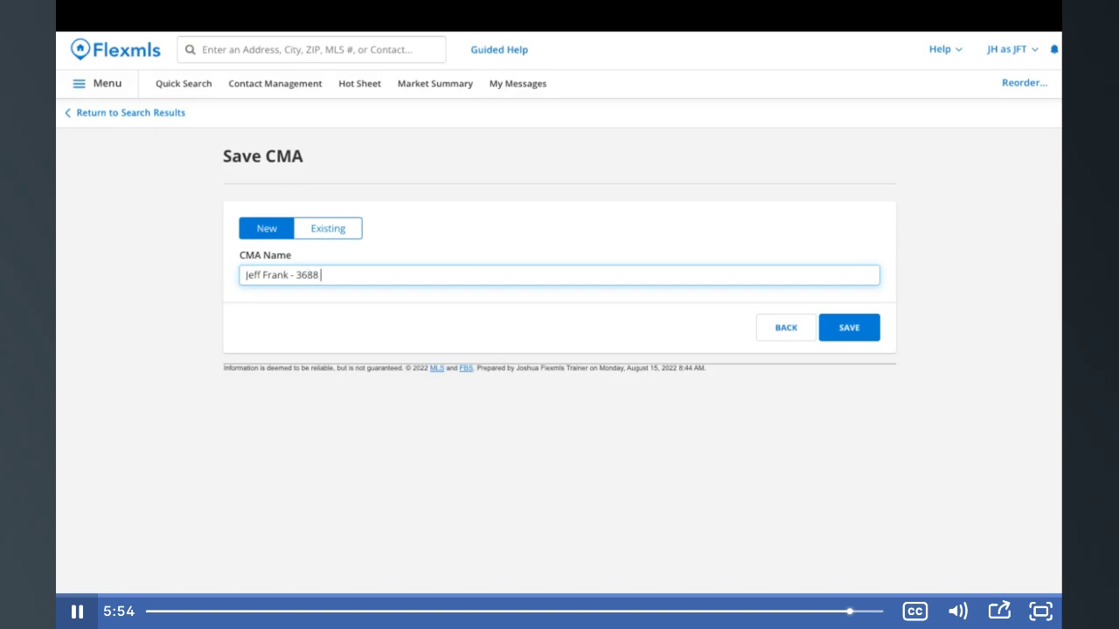
click(871, 341)
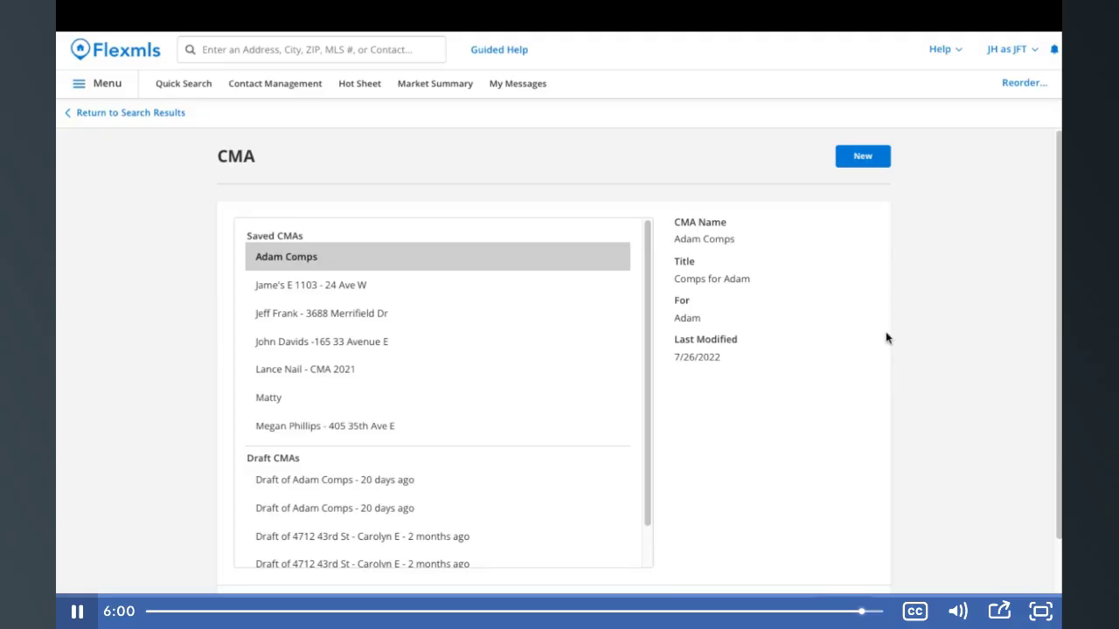
scroll(886, 338, down, 2)
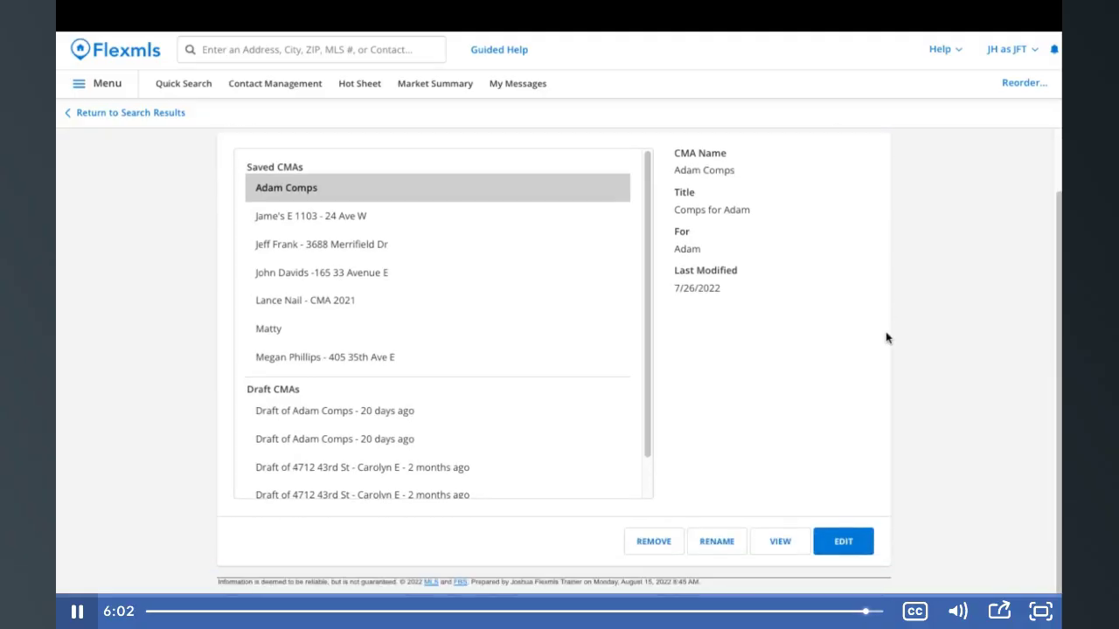